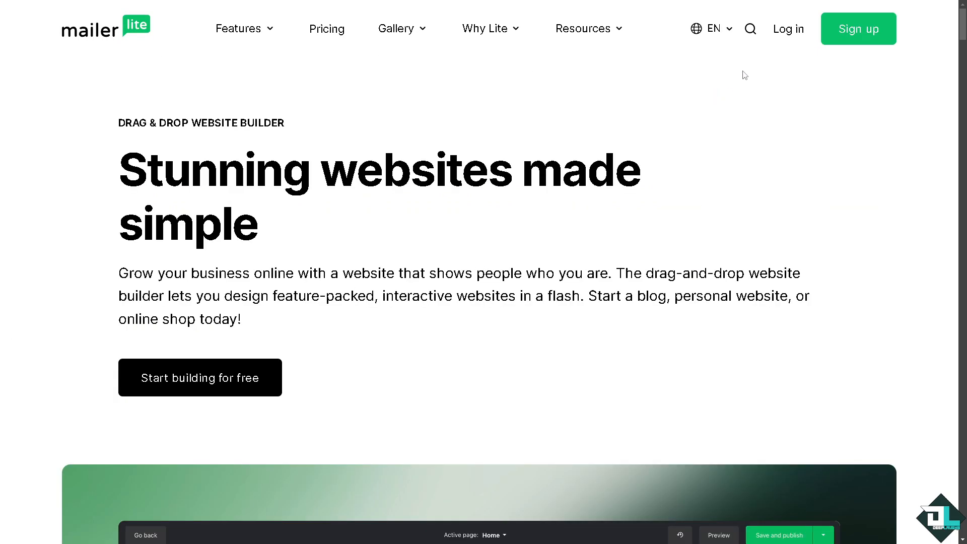
# - Log in to the MailerLite account and open the Domains section of its account settings
pyautogui.click(782, 31)
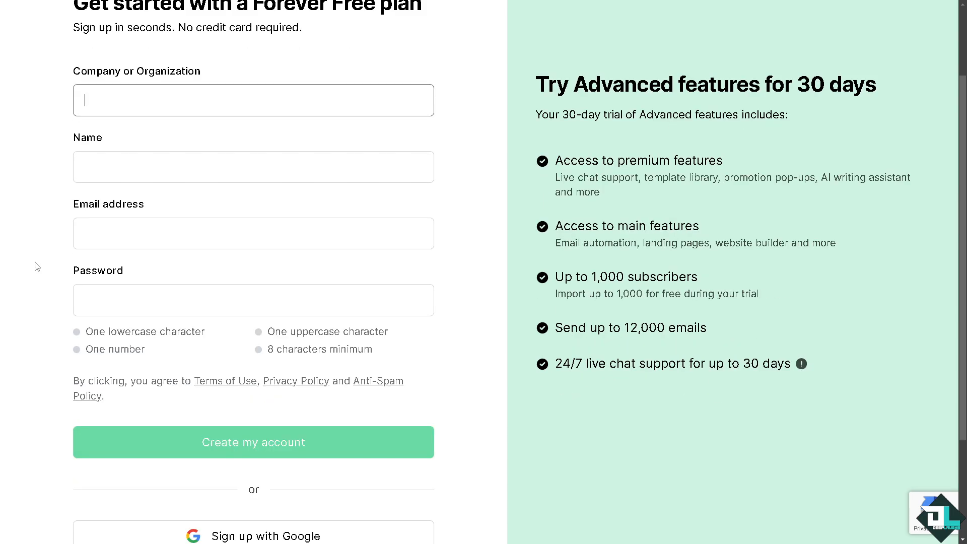
pyautogui.scroll(-3, 30, 266)
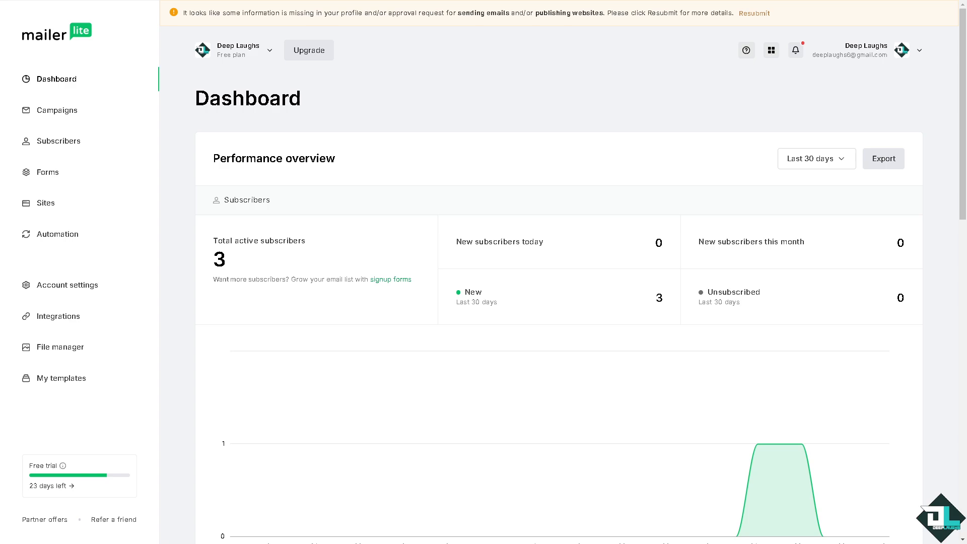
pyautogui.click(49, 287)
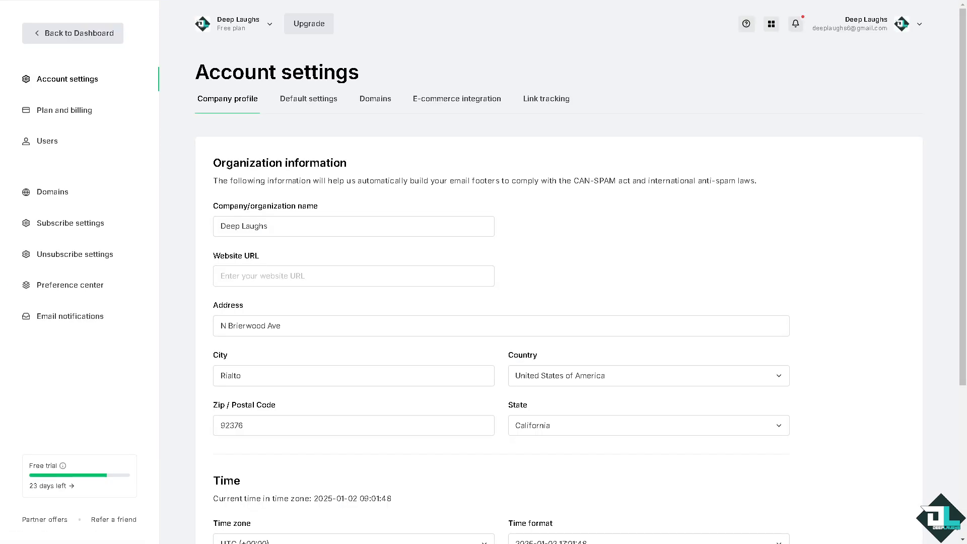
pyautogui.click(547, 99)
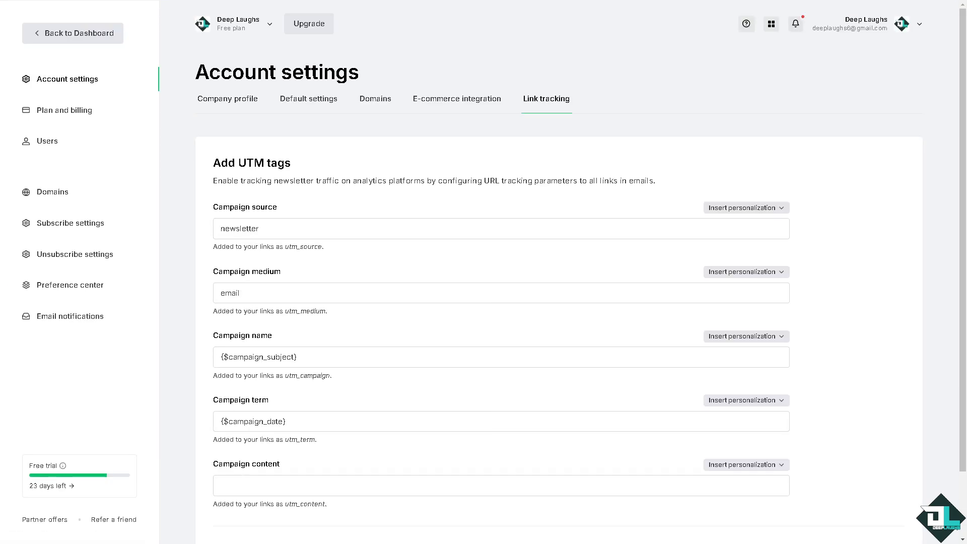
pyautogui.click(380, 102)
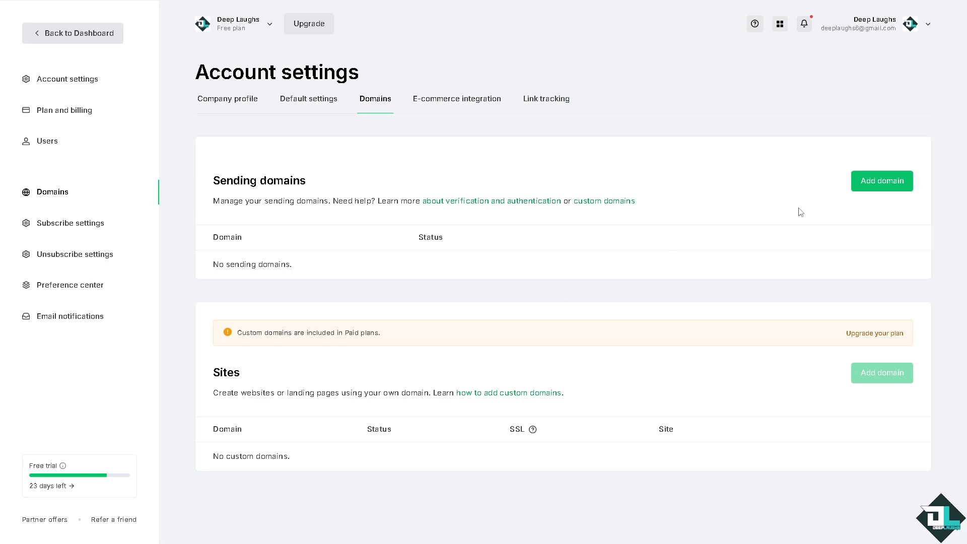
# - Add deep-laughs.com as a sending domain by entering an email address of that domain and saving it
pyautogui.click(879, 188)
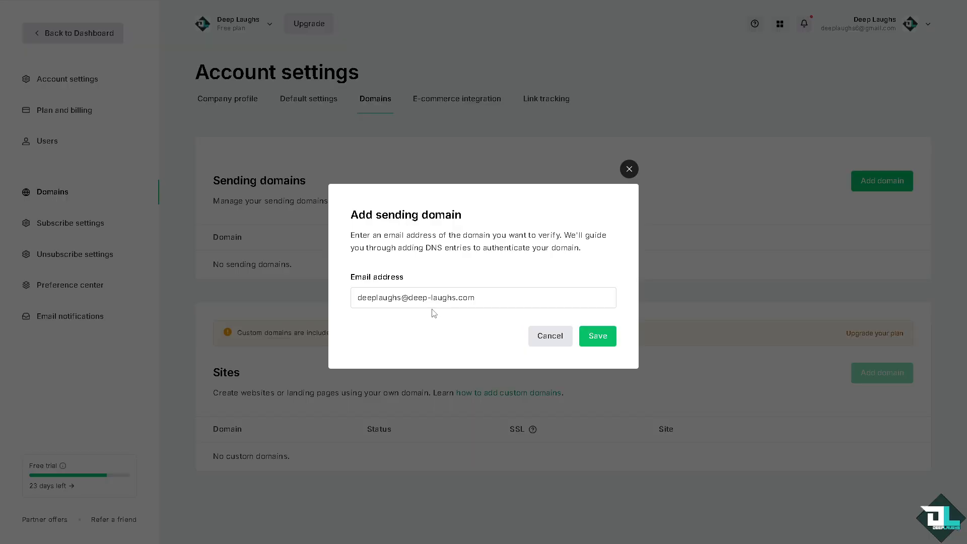
pyautogui.click(597, 337)
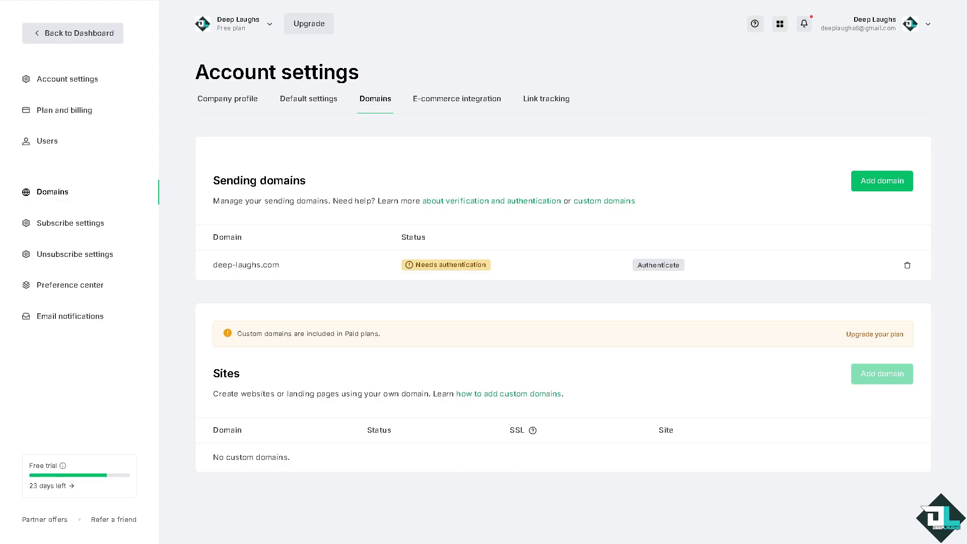
# - Start authenticating deep-laughs.com, try the automatic Squarespace login, and switch to the manual setup
pyautogui.click(636, 267)
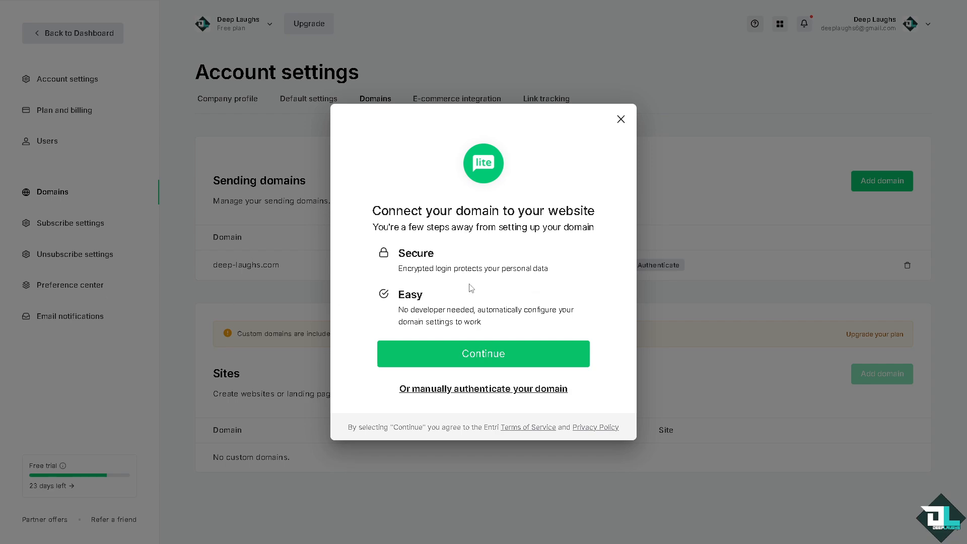
pyautogui.click(462, 352)
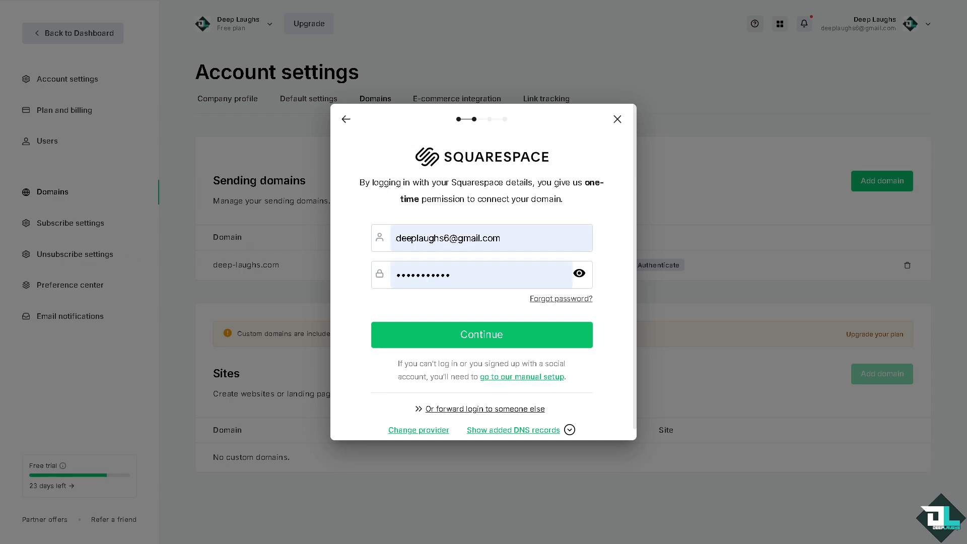
pyautogui.click(502, 336)
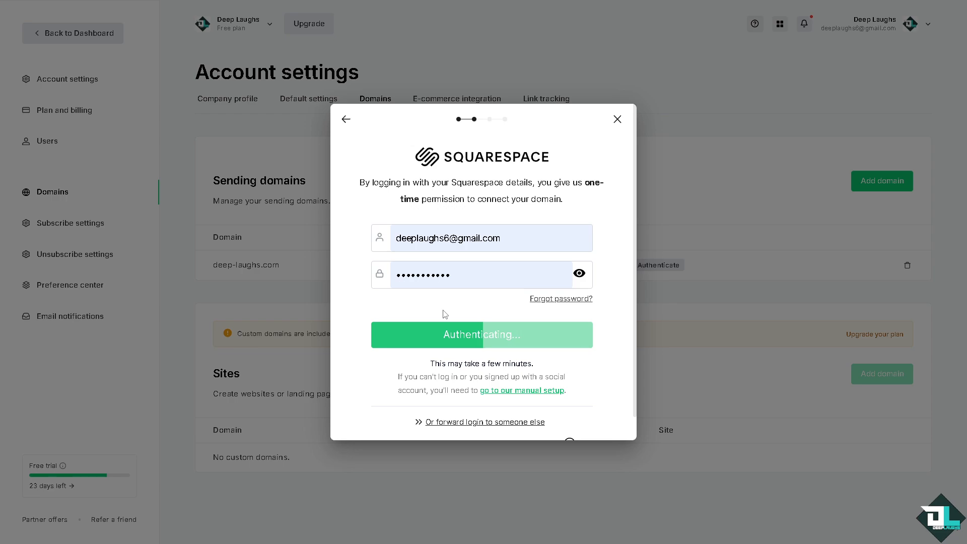
pyautogui.click(513, 396)
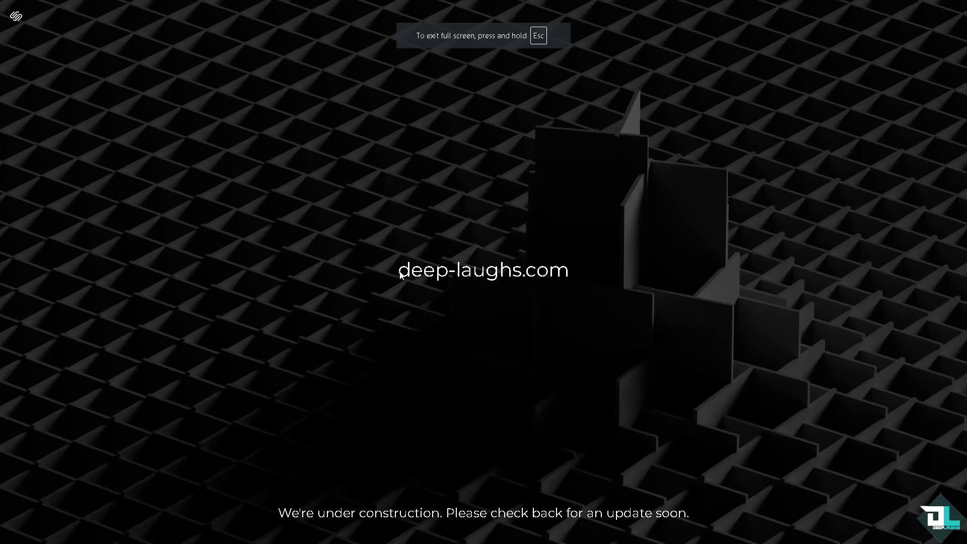
# - Switch to Squarespace and open the DNS settings of the deep-laughs.com domain from the account's domains list
pyautogui.moveTo(398, 273); pyautogui.dragTo(571, 269)
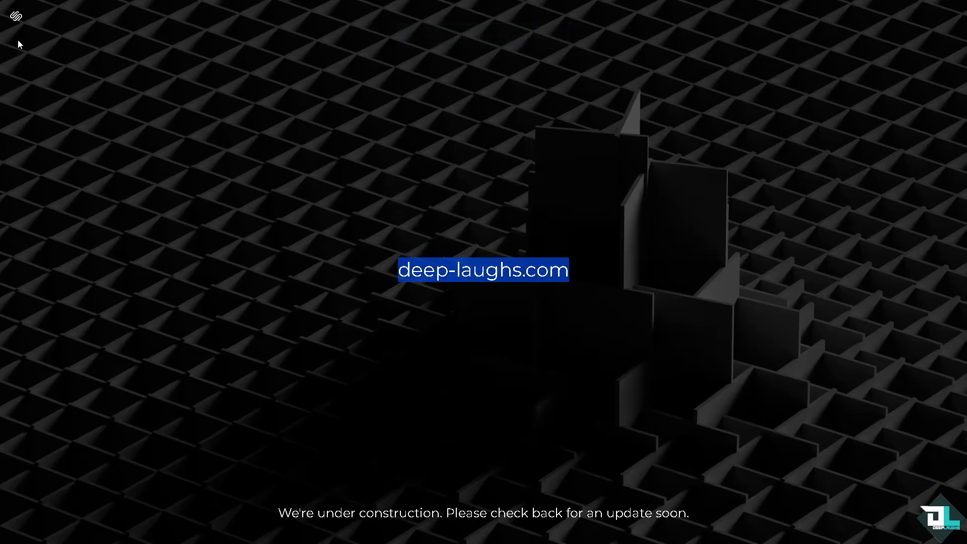
pyautogui.click(18, 19)
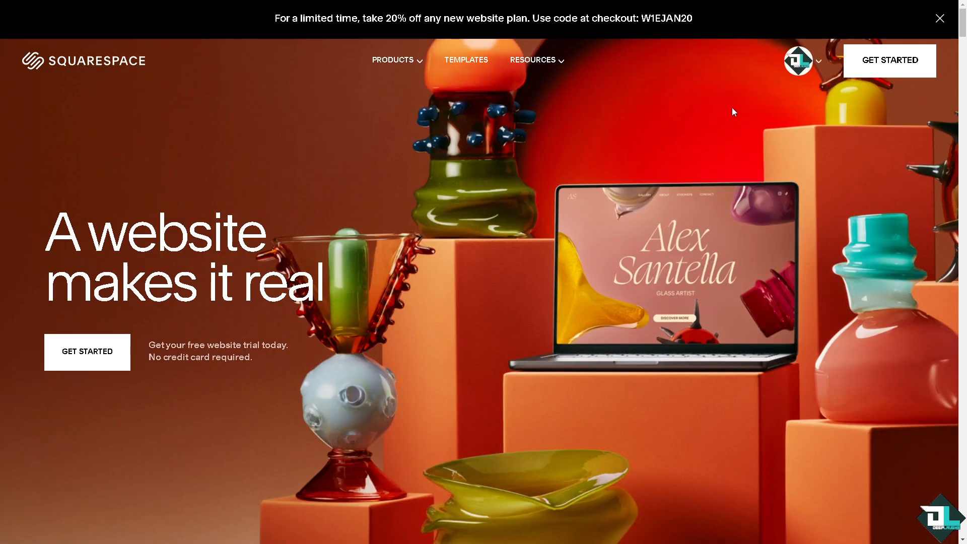
pyautogui.click(818, 63)
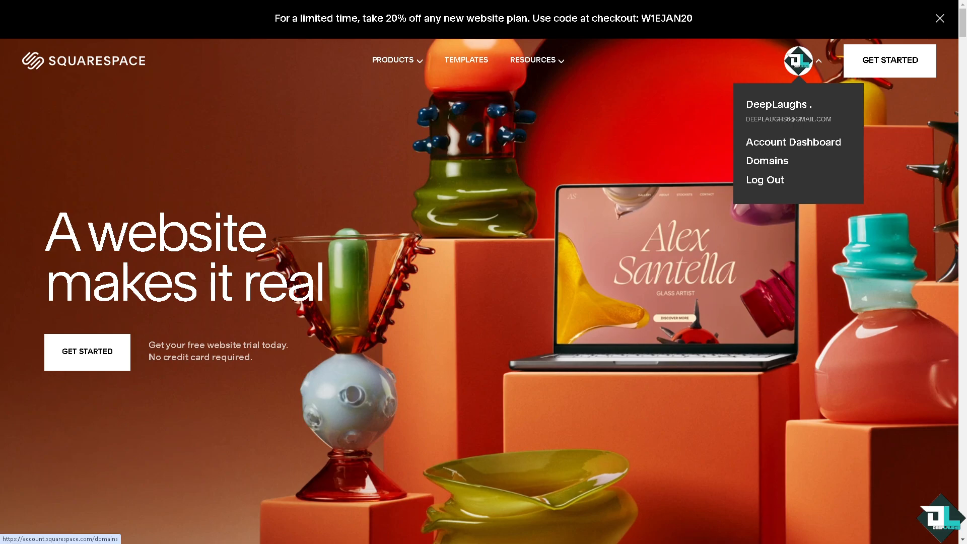
pyautogui.click(767, 160)
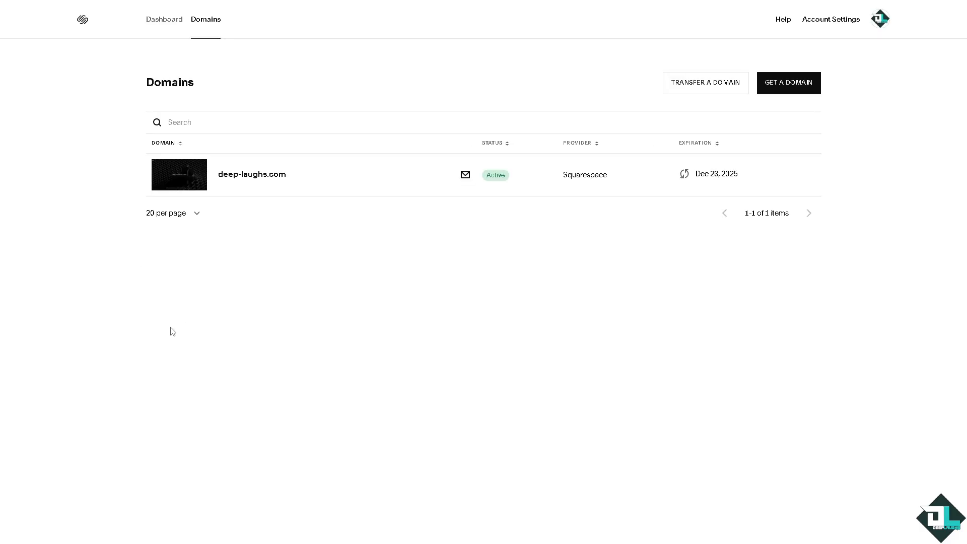
pyautogui.click(184, 182)
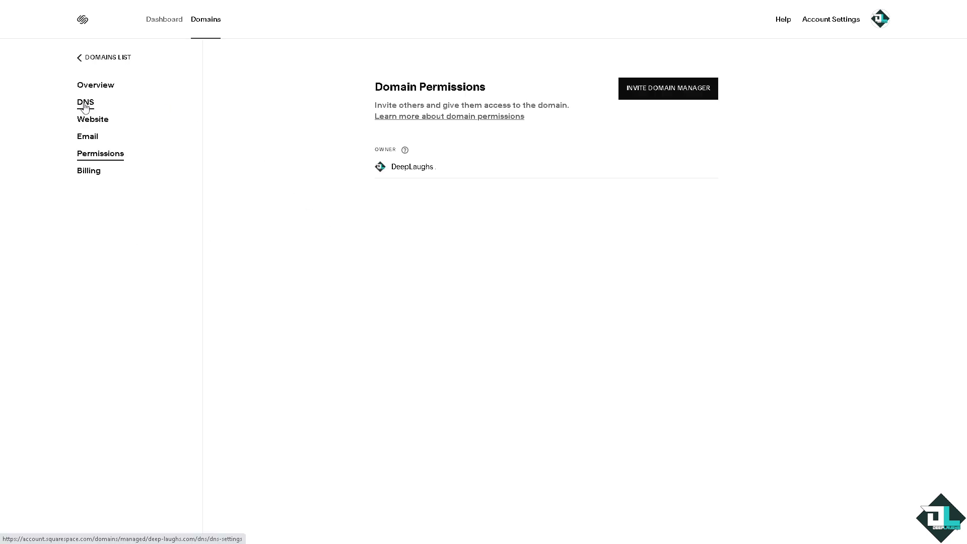
pyautogui.click(85, 104)
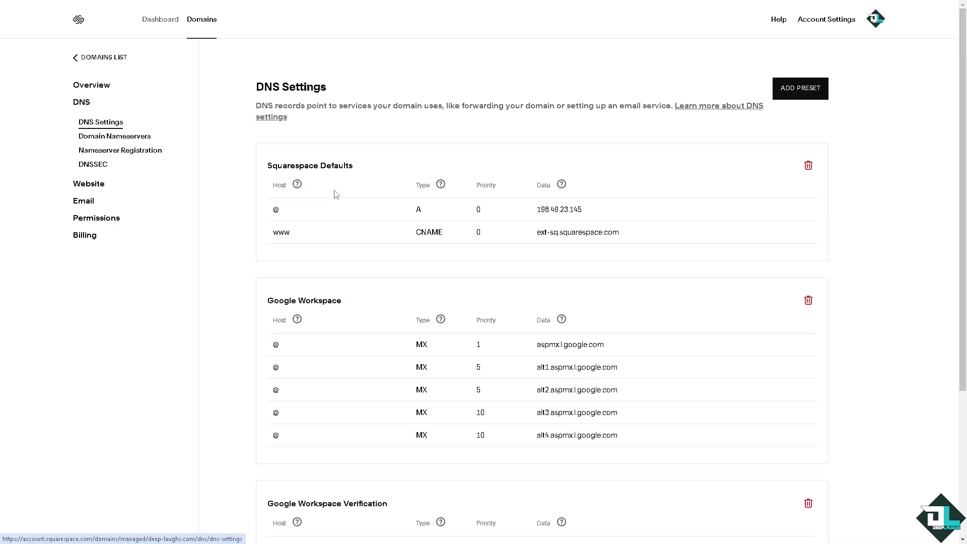
# - Start a new custom DNS record and set its type to CNAME
pyautogui.scroll(-4, 569, 328)
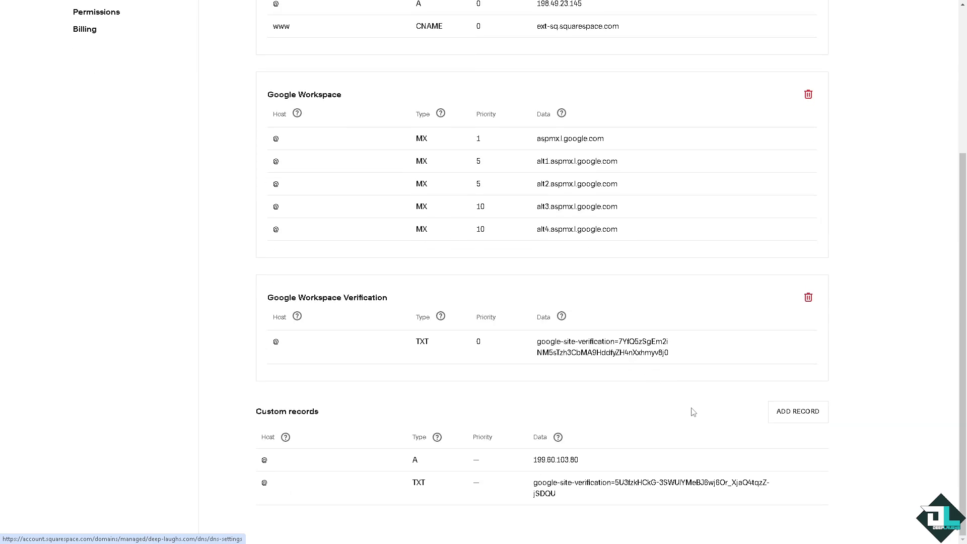
pyautogui.click(797, 411)
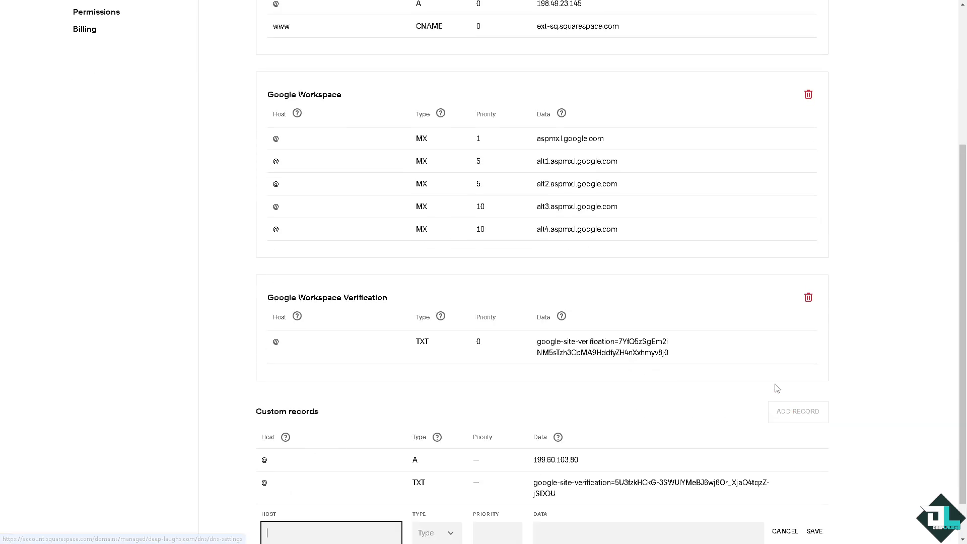
pyautogui.scroll(-1, 291, 429)
pyautogui.click(442, 491)
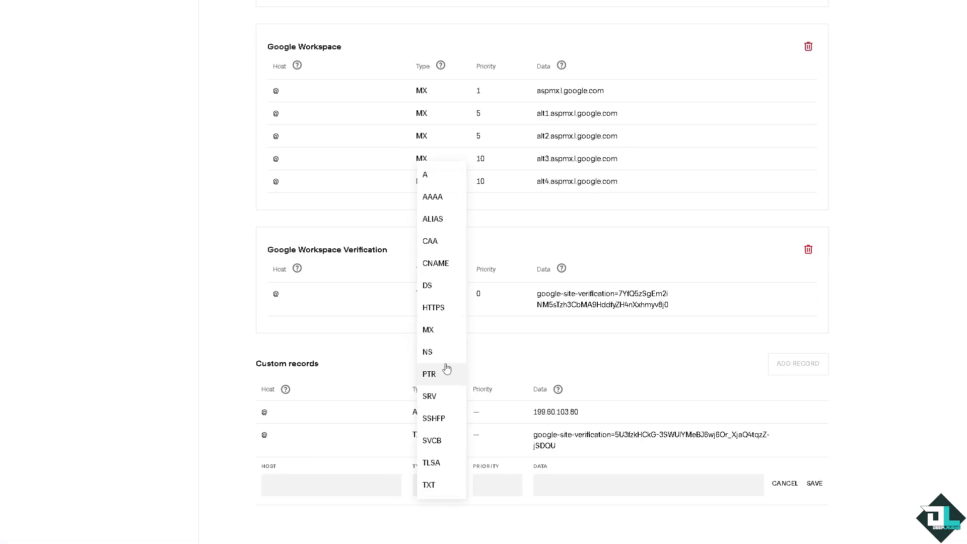
pyautogui.click(436, 264)
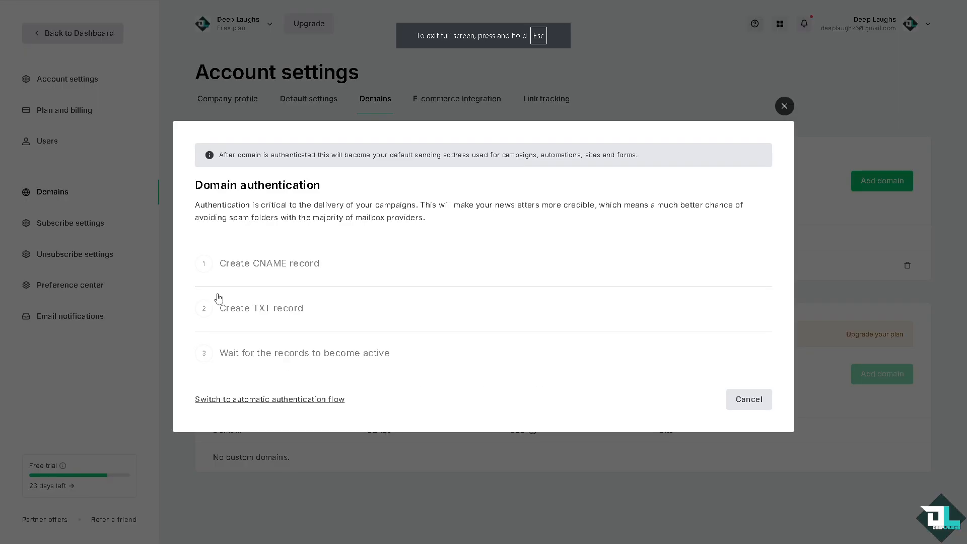
# - Copy the CNAME name litesrv._domainkey.deep-laughs.com from MailerLite's domain authentication and enter it as the Squarespace record's host
pyautogui.click(228, 266)
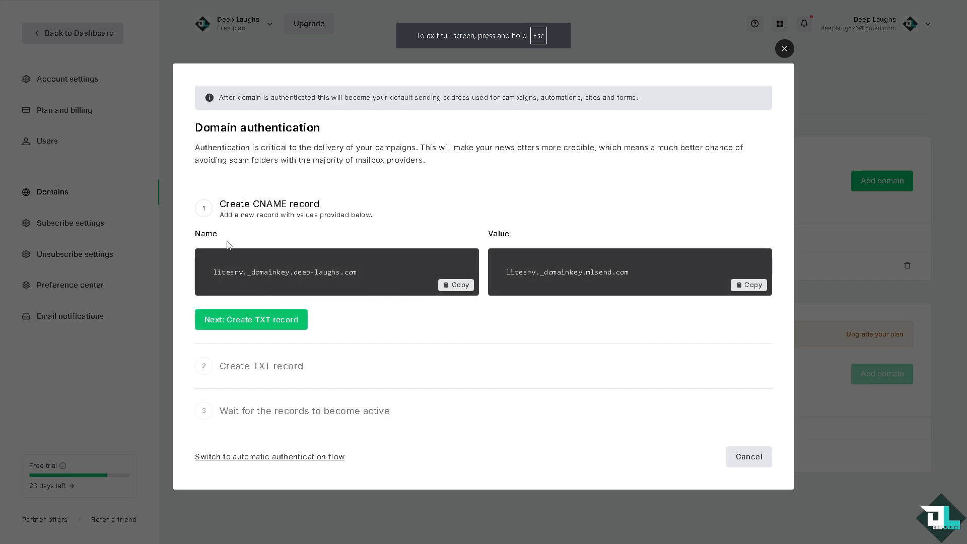
pyautogui.click(458, 287)
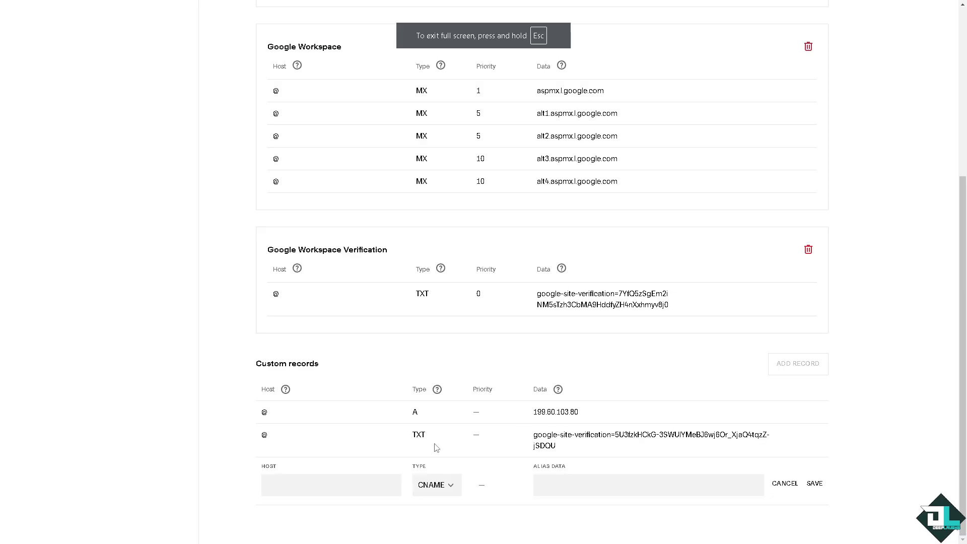
pyautogui.click(329, 484)
pyautogui.hotkey('ctrl', 'v')
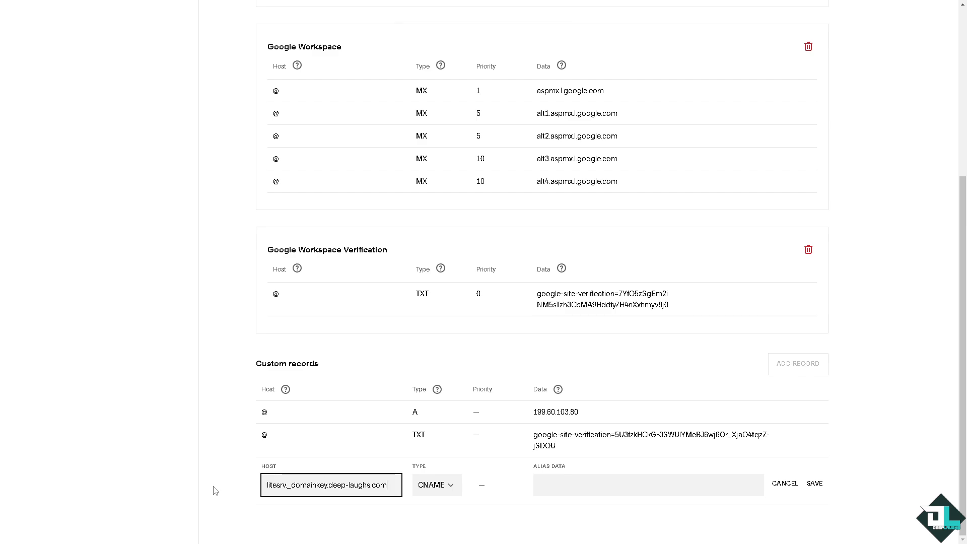
# - Copy the CNAME value litesrv._domainkey.mlsend.com from MailerLite into the record's alias data and save the record
pyautogui.hotkey('alt', 'Tab')
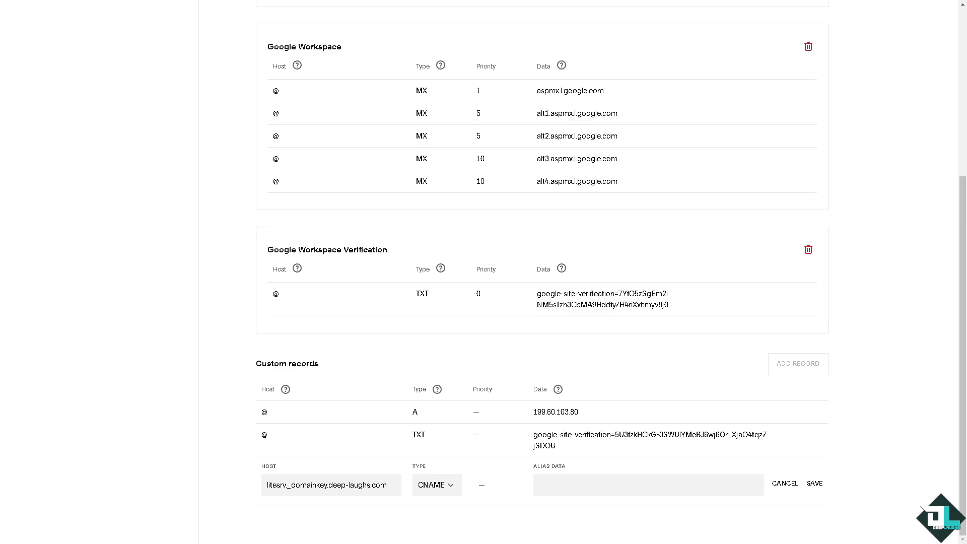
pyautogui.click(680, 487)
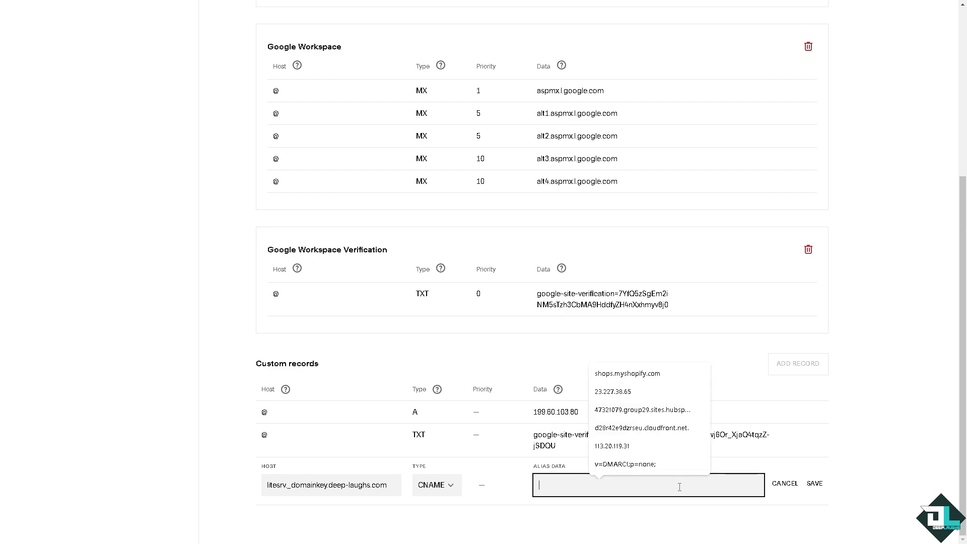
pyautogui.hotkey('ctrl', 'v')
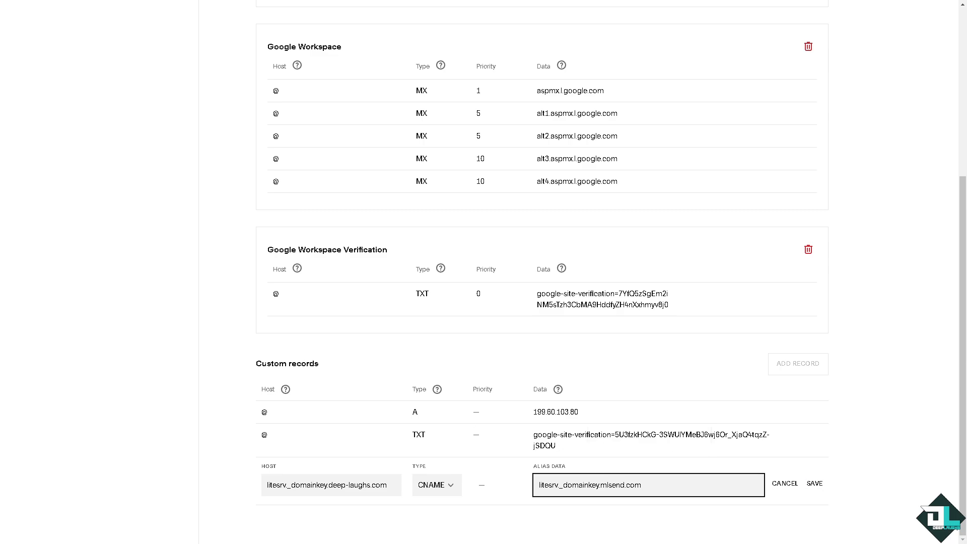
pyautogui.click(814, 484)
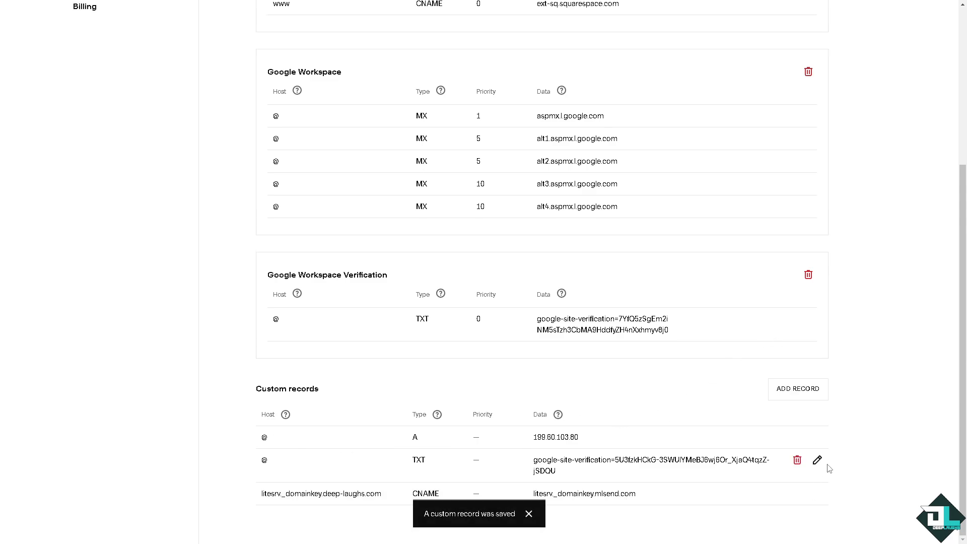
# - Start another custom record in Squarespace, advance MailerLite's authentication to the TXT record, and copy its value
pyautogui.click(800, 394)
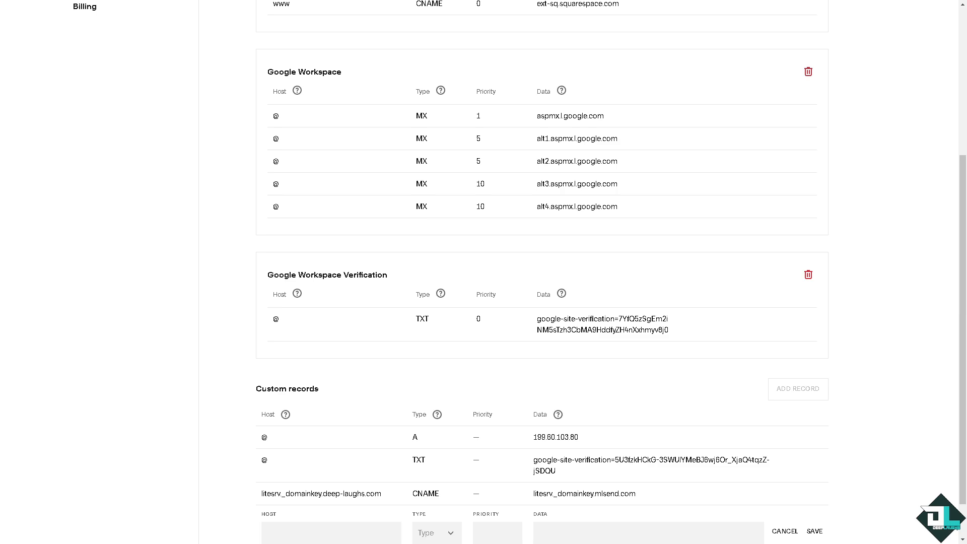
pyautogui.hotkey('ctrl', 'Tab')
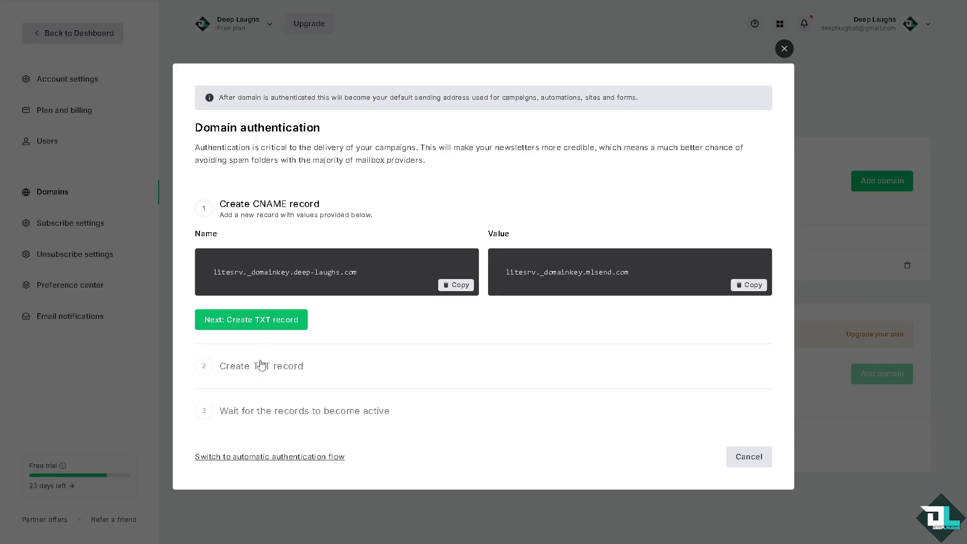
pyautogui.click(255, 323)
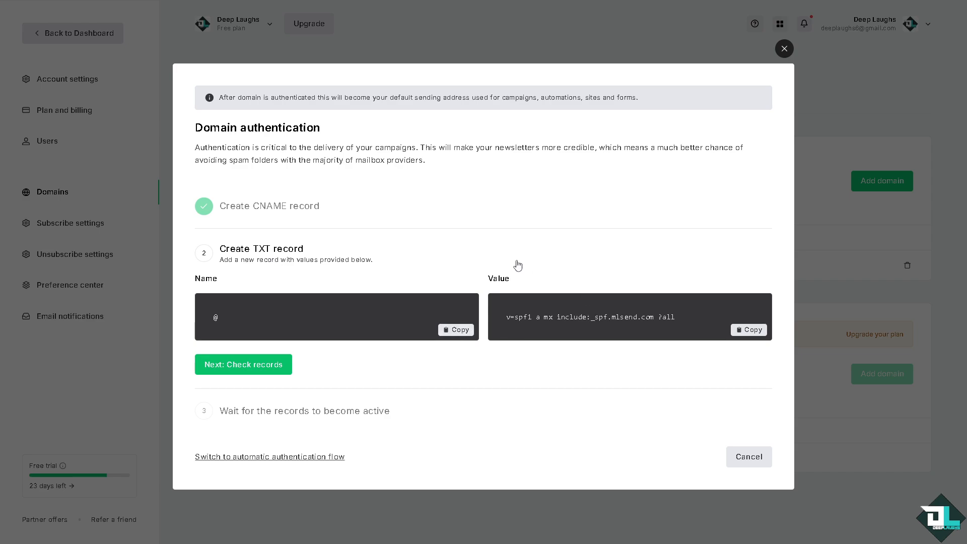
pyautogui.click(750, 330)
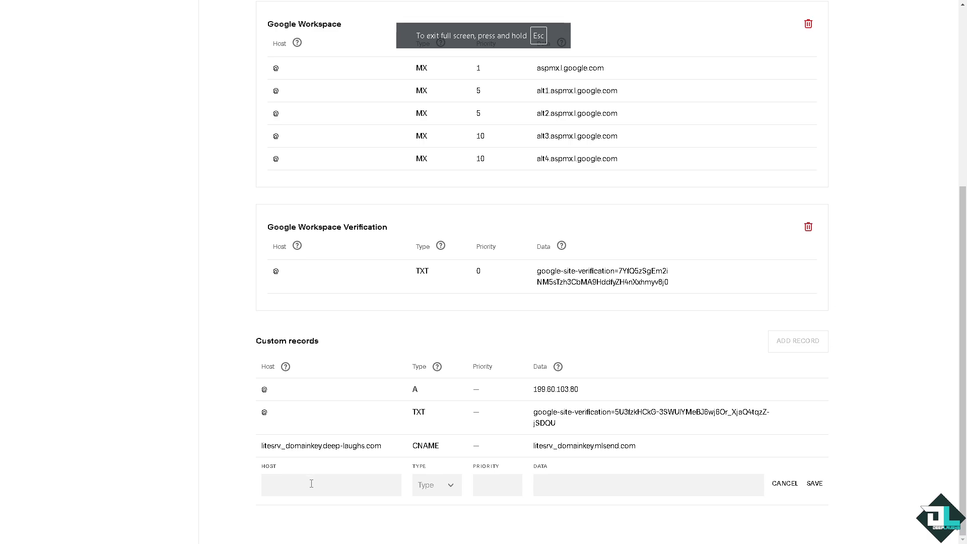
# - Fill in the new Squarespace record with type TXT, host @ and text "v=spf1 a mx include:_spf.mlsend.com ?all", and save it
pyautogui.click(310, 486)
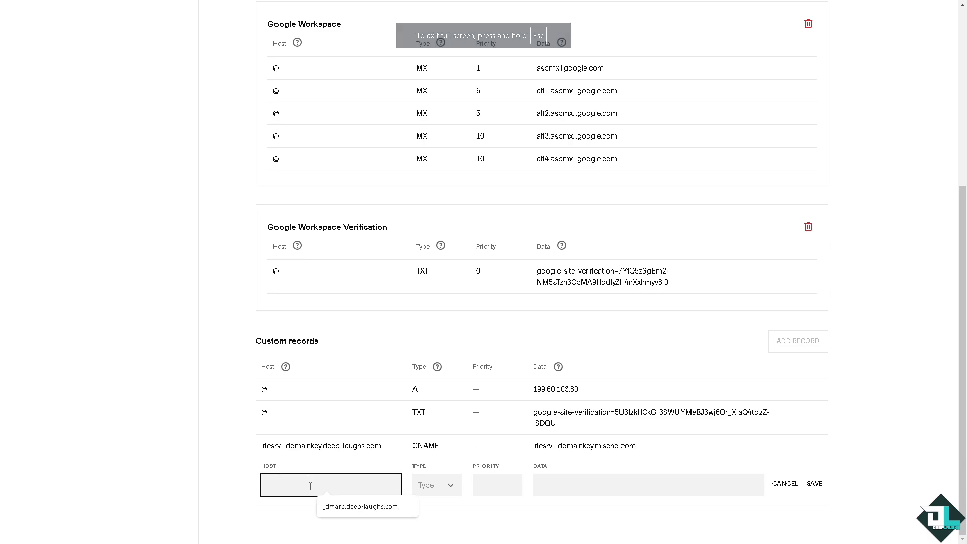
pyautogui.click(448, 484)
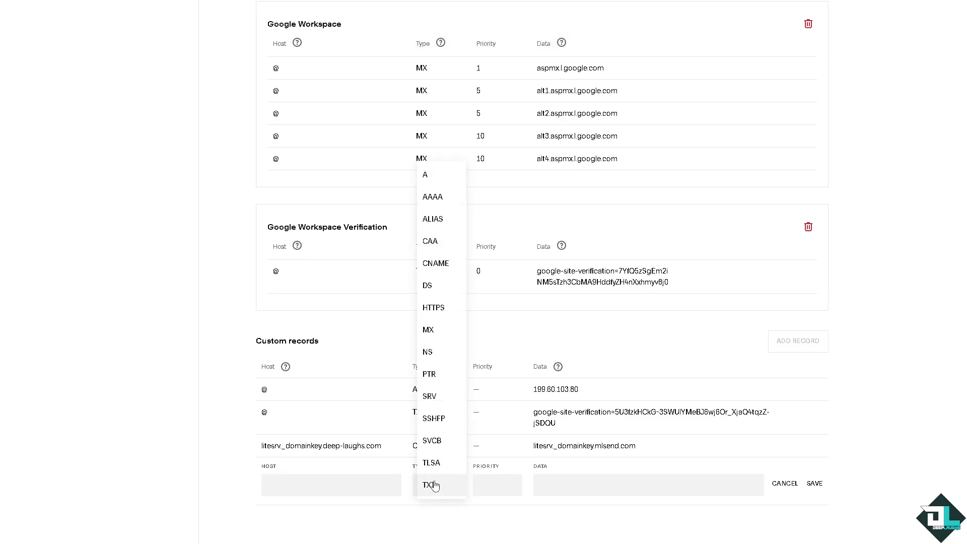
pyautogui.click(434, 485)
pyautogui.click(325, 484)
pyautogui.write('@')
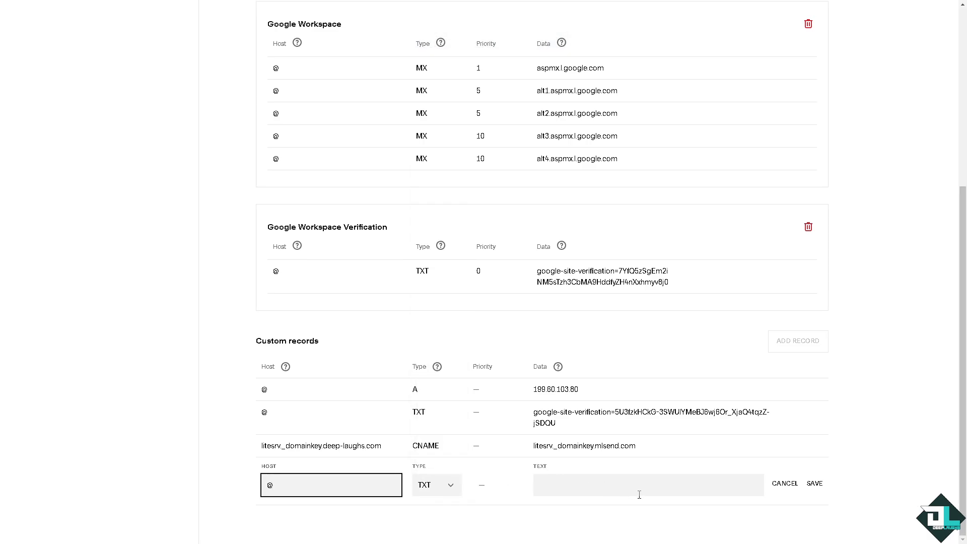
pyautogui.click(639, 494)
pyautogui.hotkey('ctrl', 'v')
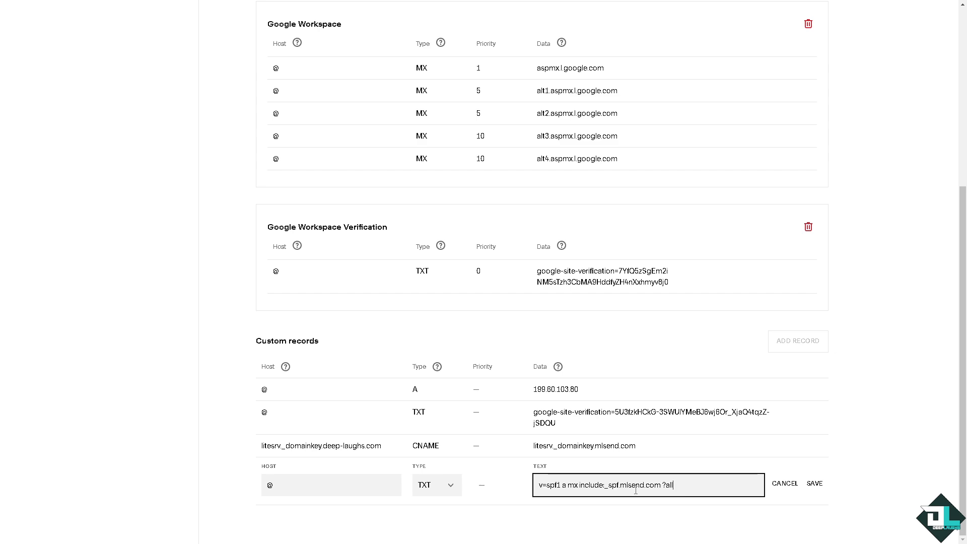
pyautogui.click(813, 484)
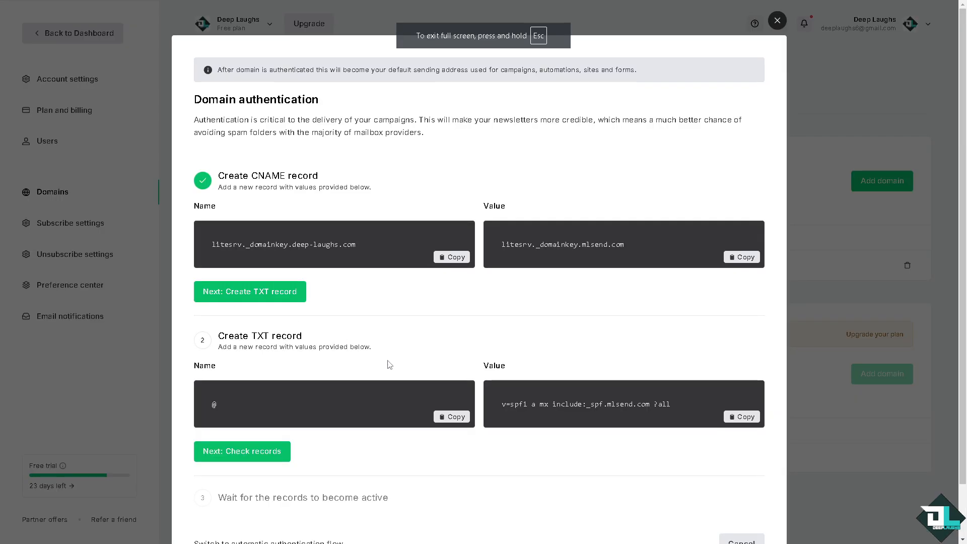
# - Complete the TXT record stage of MailerLite's domain authentication and check the records for deep-laughs.com
pyautogui.scroll(-2, 391, 365)
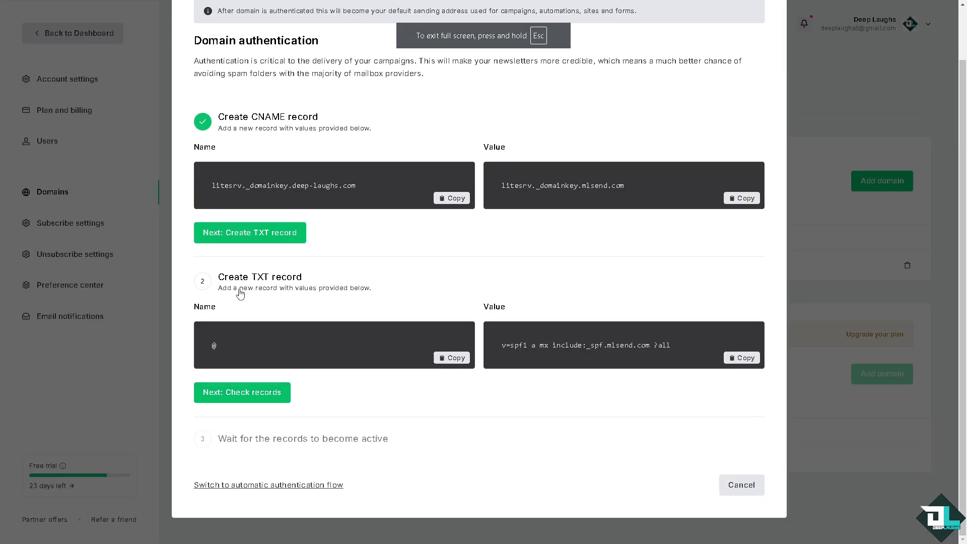
pyautogui.click(262, 392)
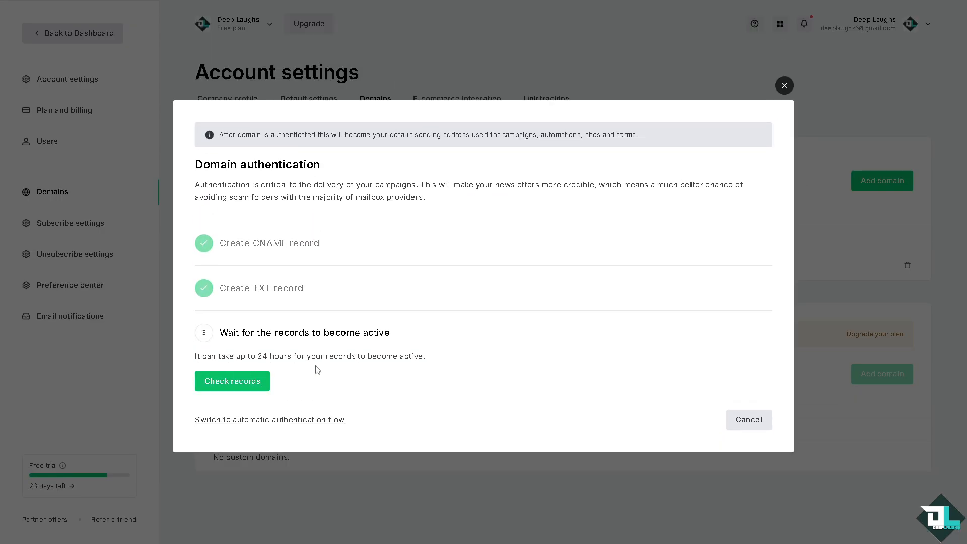
pyautogui.click(247, 383)
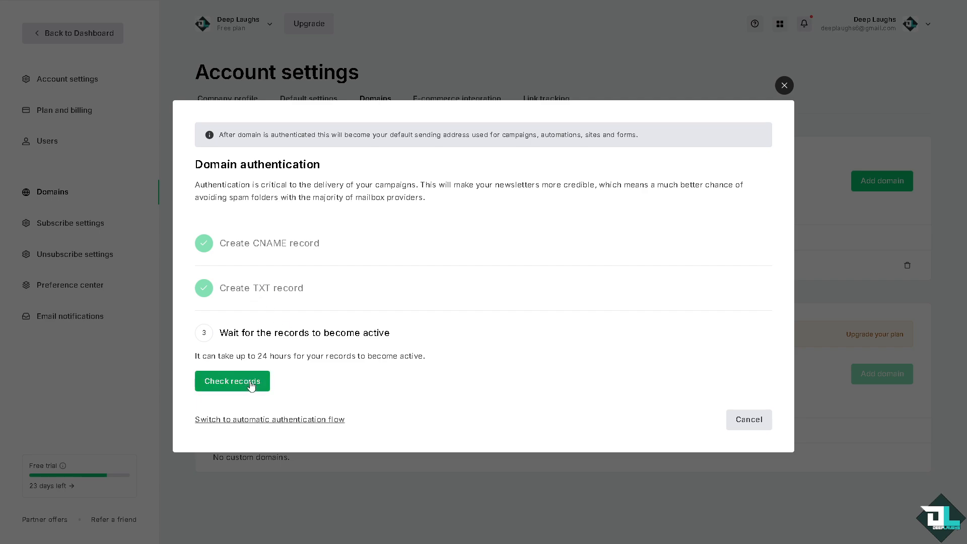
pyautogui.click(251, 385)
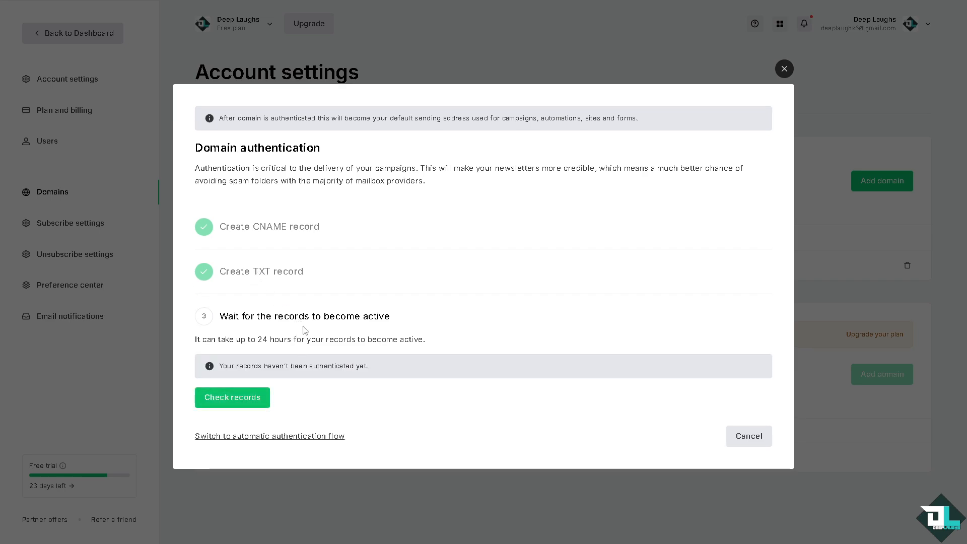
# - Review the stage on waiting for active records, close the domain authentication, and view the deep-laughs.com status under sending domains
pyautogui.click(280, 322)
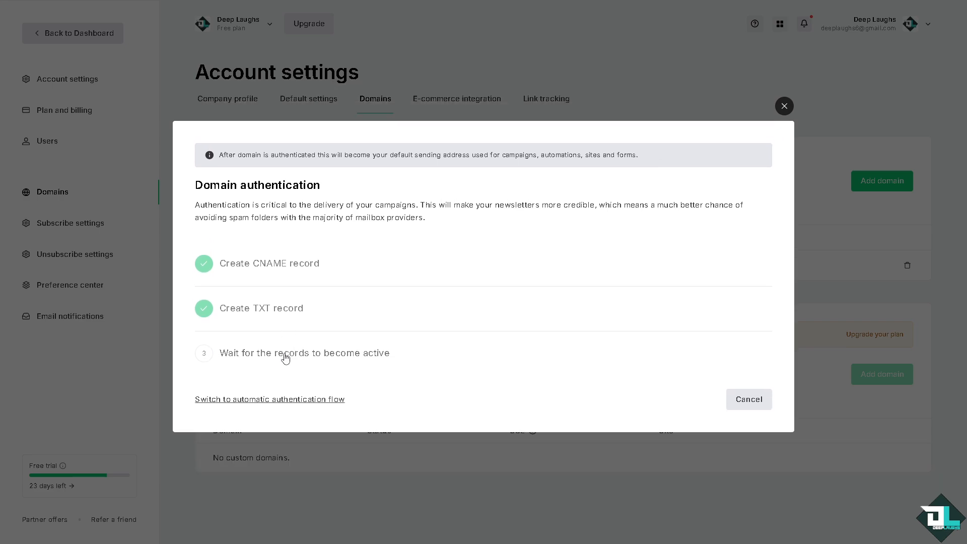
pyautogui.click(260, 355)
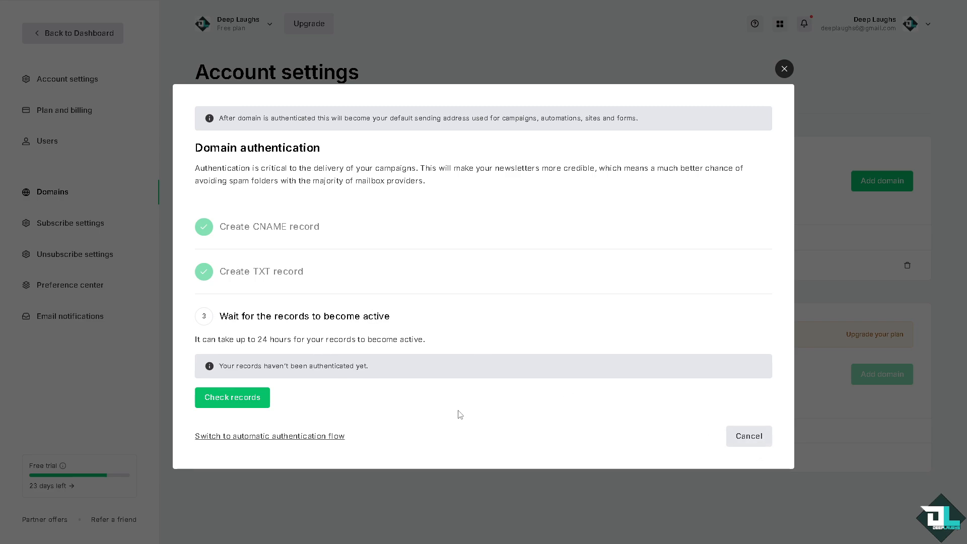
pyautogui.click(755, 436)
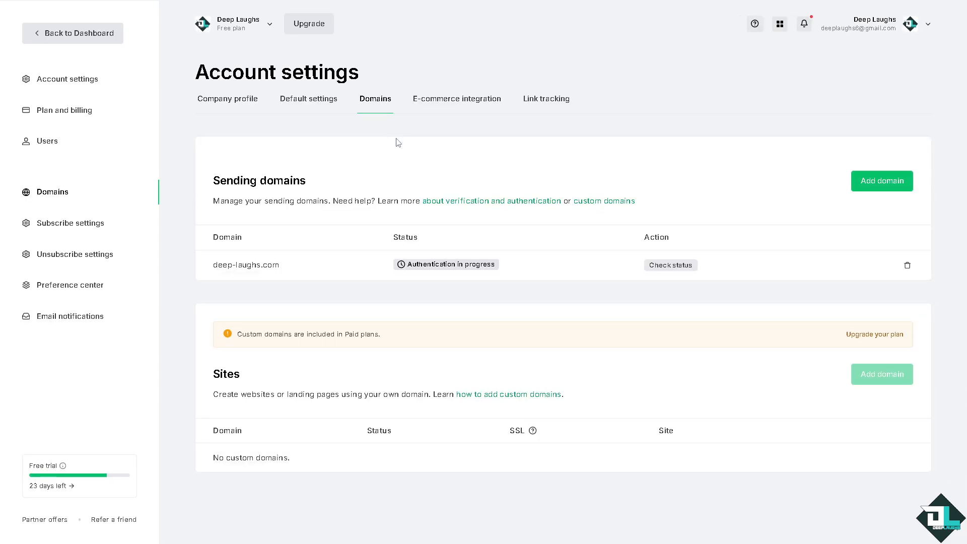
pyautogui.moveTo(422, 271)
# - Go to MailerLite's help center and open the email support ticket form for compliance and approvals
pyautogui.click(753, 25)
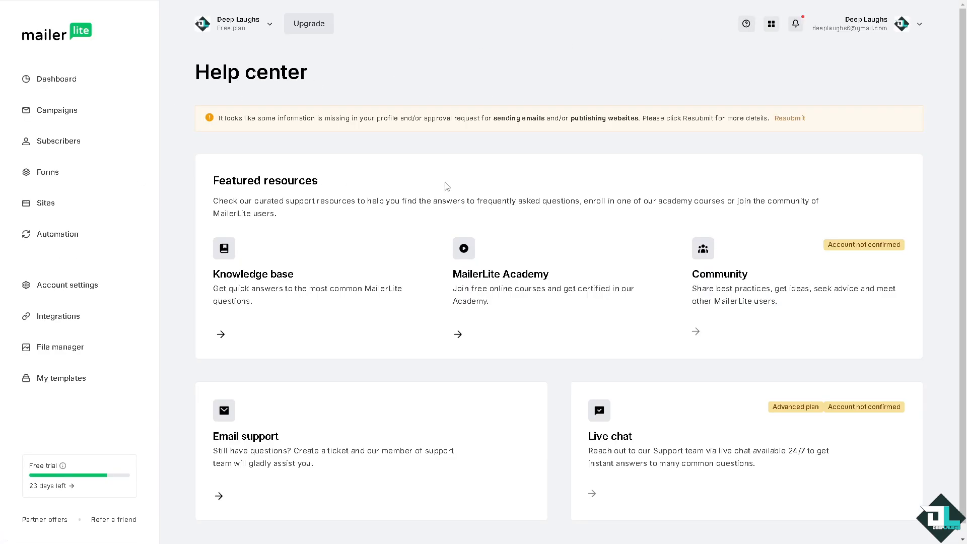
pyautogui.scroll(-1, 460, 330)
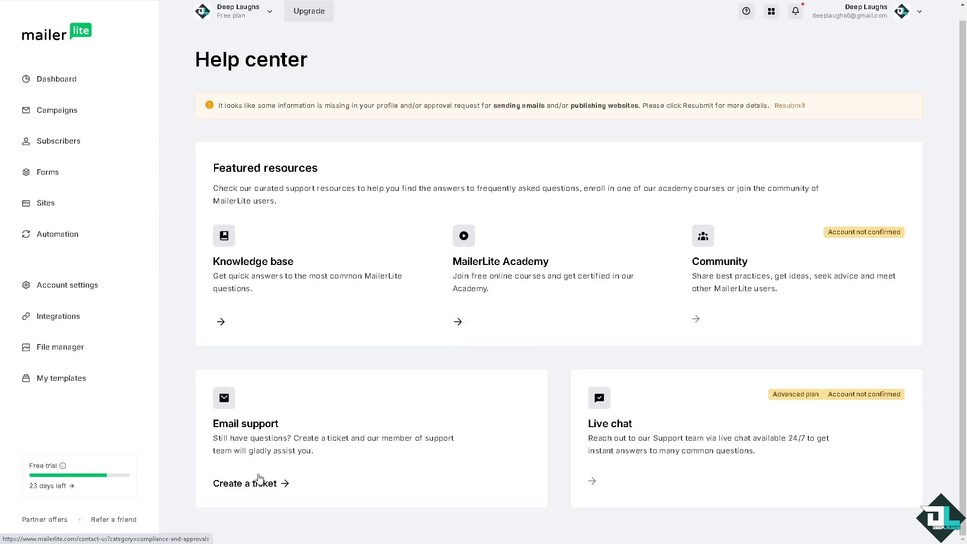
pyautogui.click(255, 483)
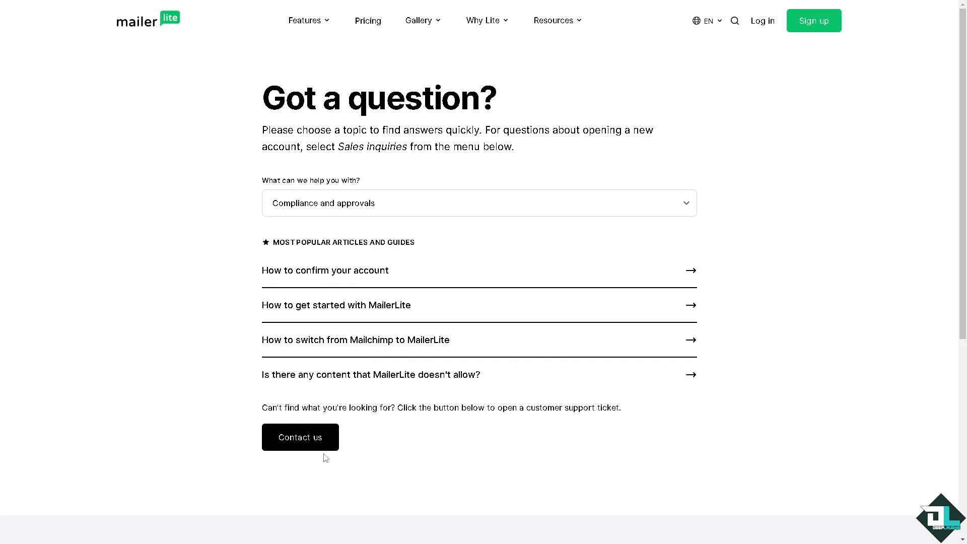
pyautogui.click(312, 440)
pyautogui.scroll(-2, 347, 239)
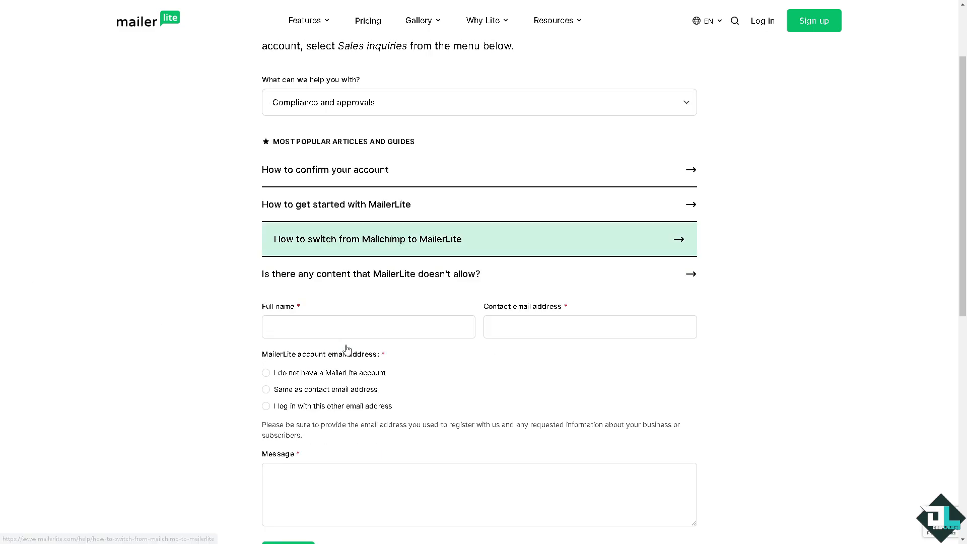
# - Enter "How to Authenticate Domain for Mailerlite" as the support ticket's message, without sending it
pyautogui.click(328, 493)
pyautogui.hotkey('ctrl', 'v')
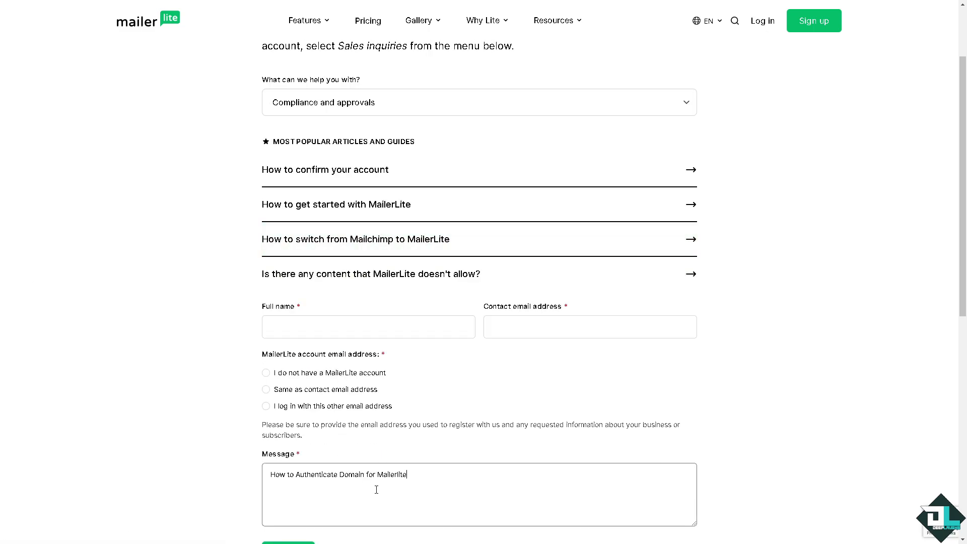
pyautogui.scroll(-3, 375, 488)
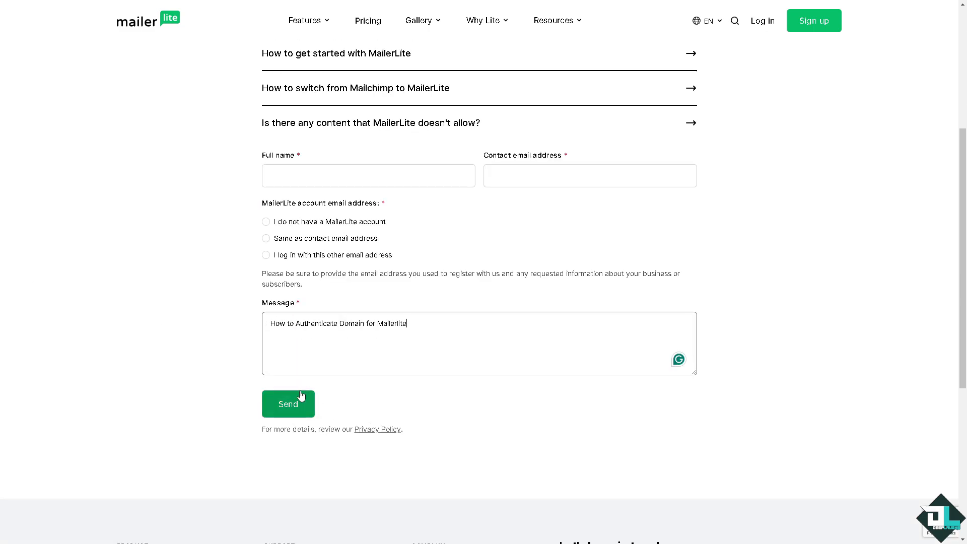